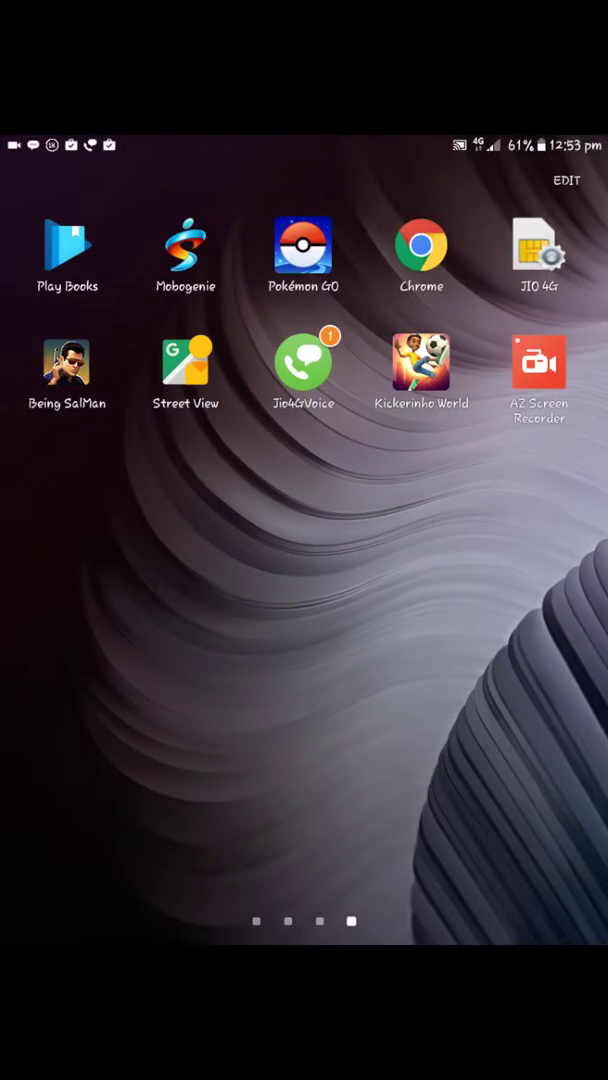
Swipe back through the home screen pages to the first page, with Clock, Music and Camera.
left_click_drag(150, 600, 480, 600)
left_click_drag(150, 600, 480, 600)
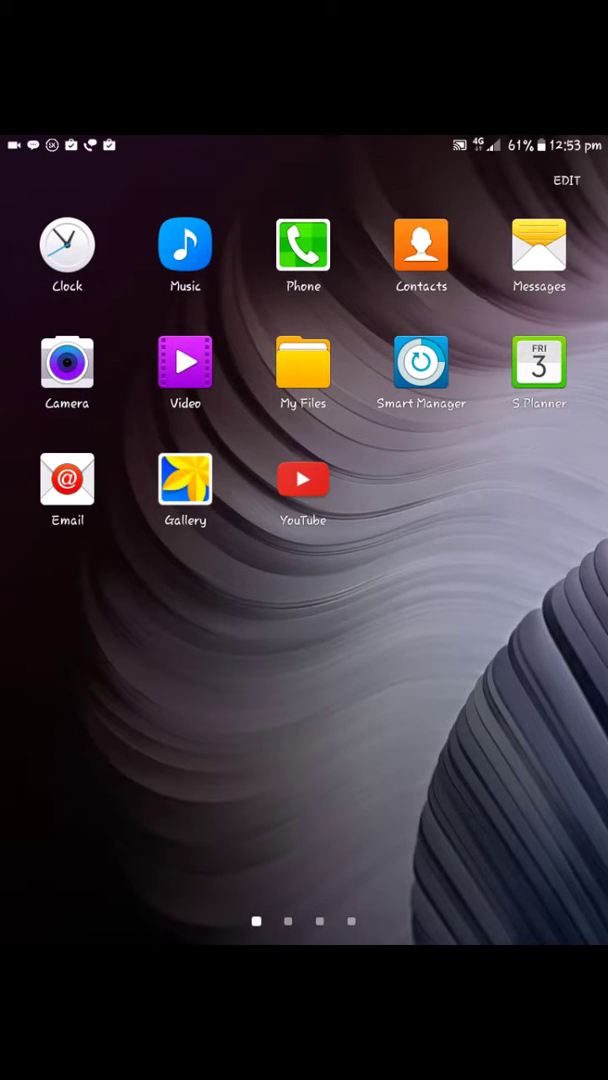
Launch My Files and view Download history, then return to the Device storage folders.
left_click(303, 362)
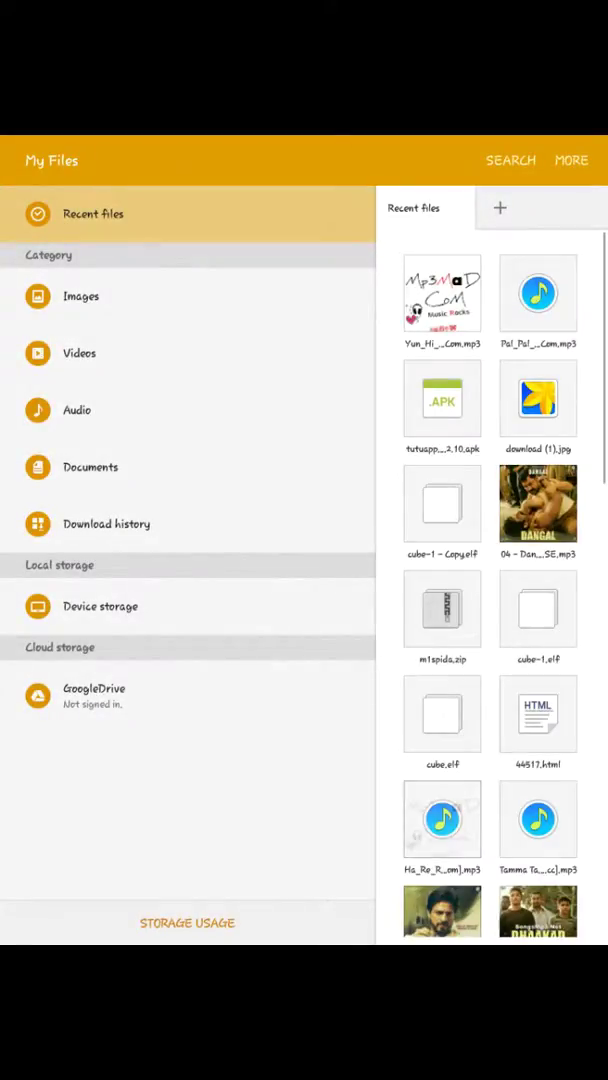
left_click(100, 606)
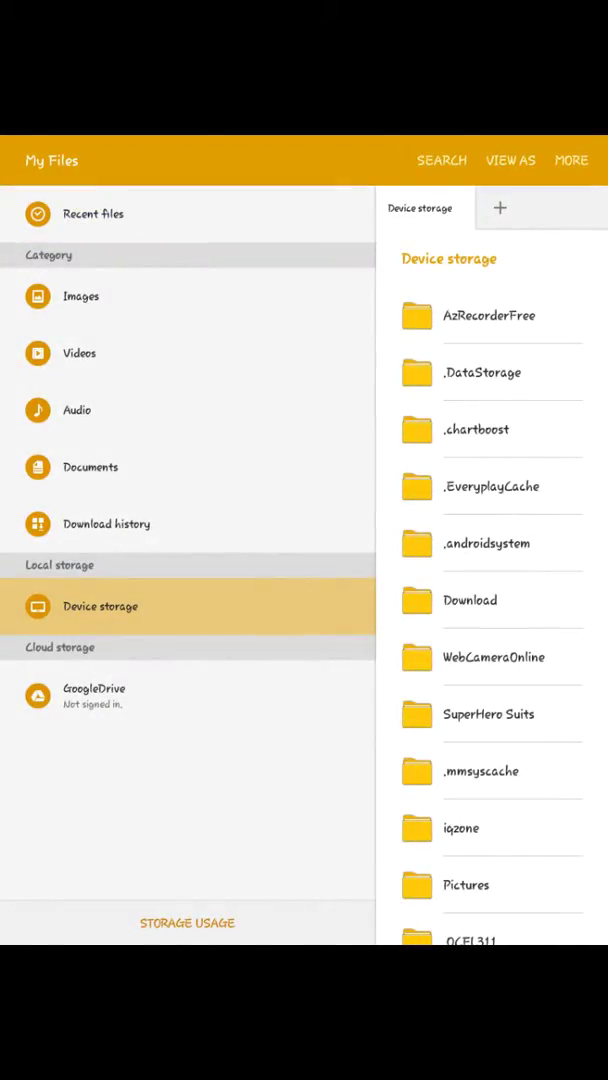
left_click(106, 523)
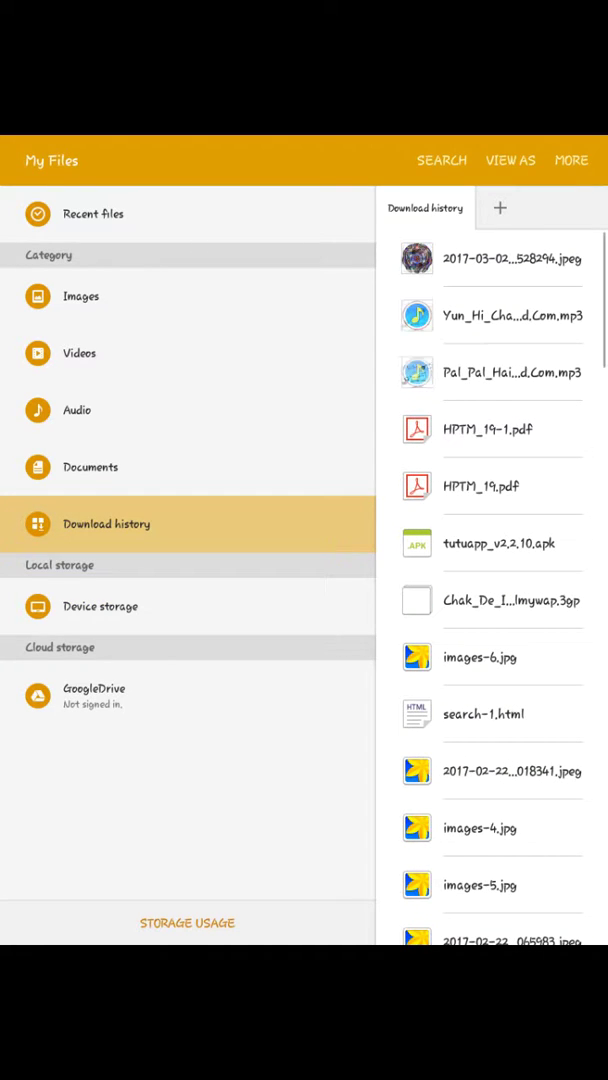
left_click(100, 606)
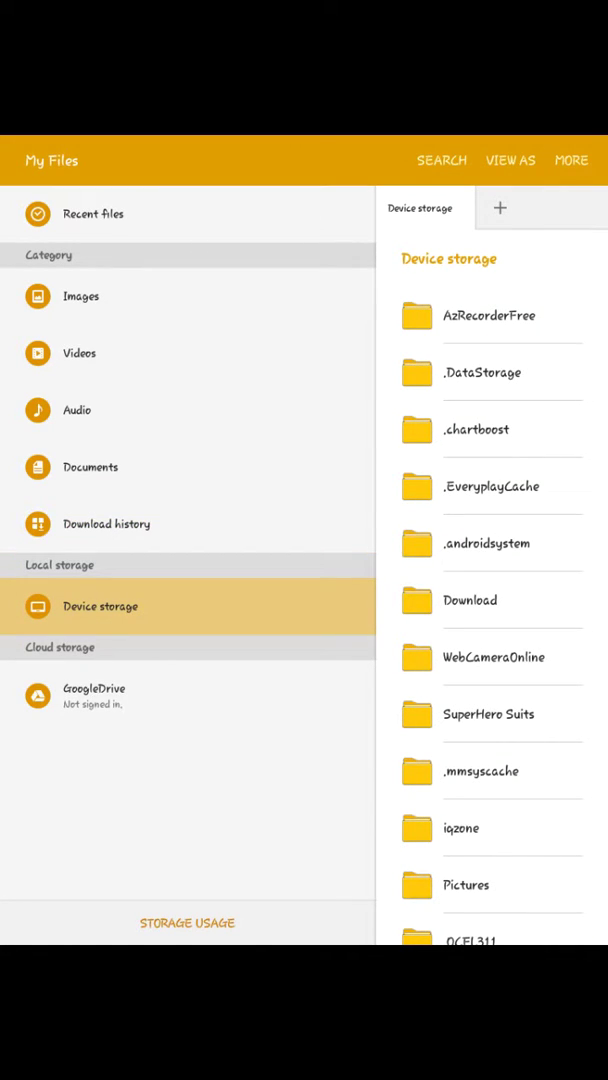
scroll(490, 540, "down", 1)
Look inside the Download folder's Iron_Man_2 game folder, then go back.
left_click(470, 506)
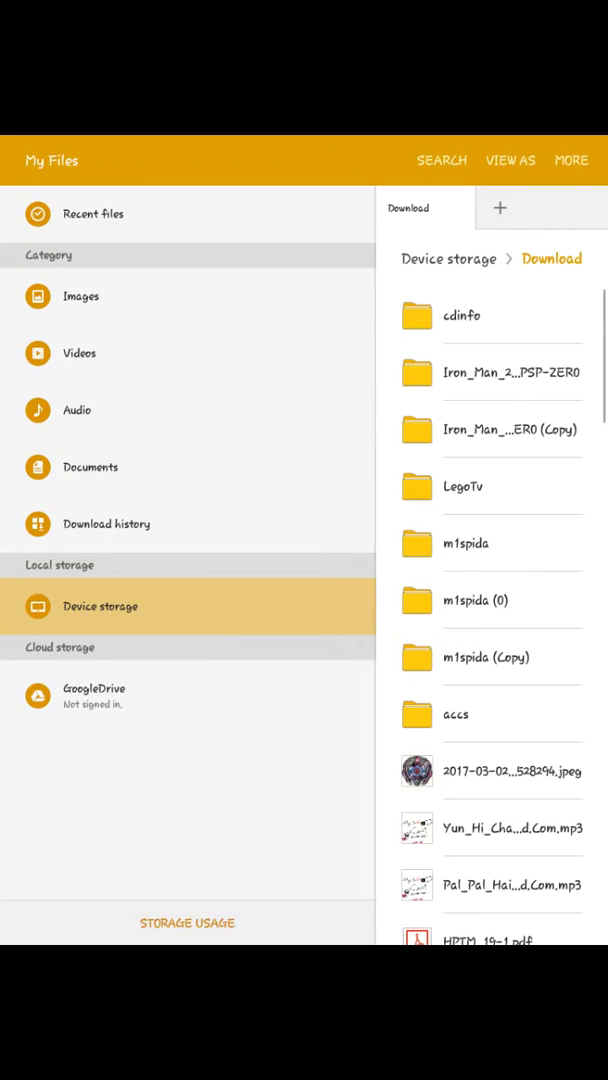
left_click(510, 372)
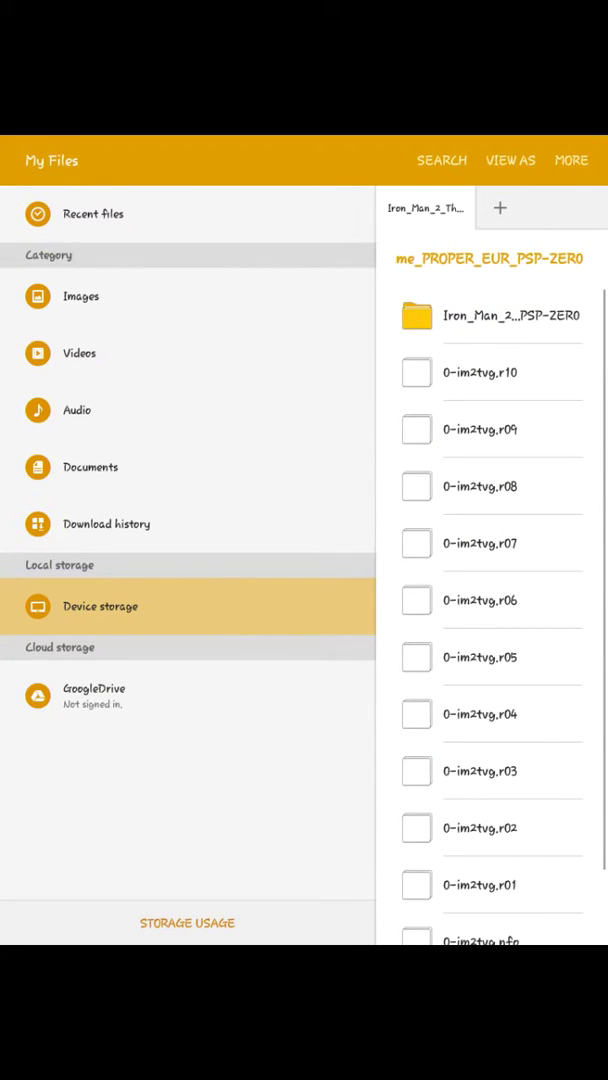
key("Escape")
key("Escape")
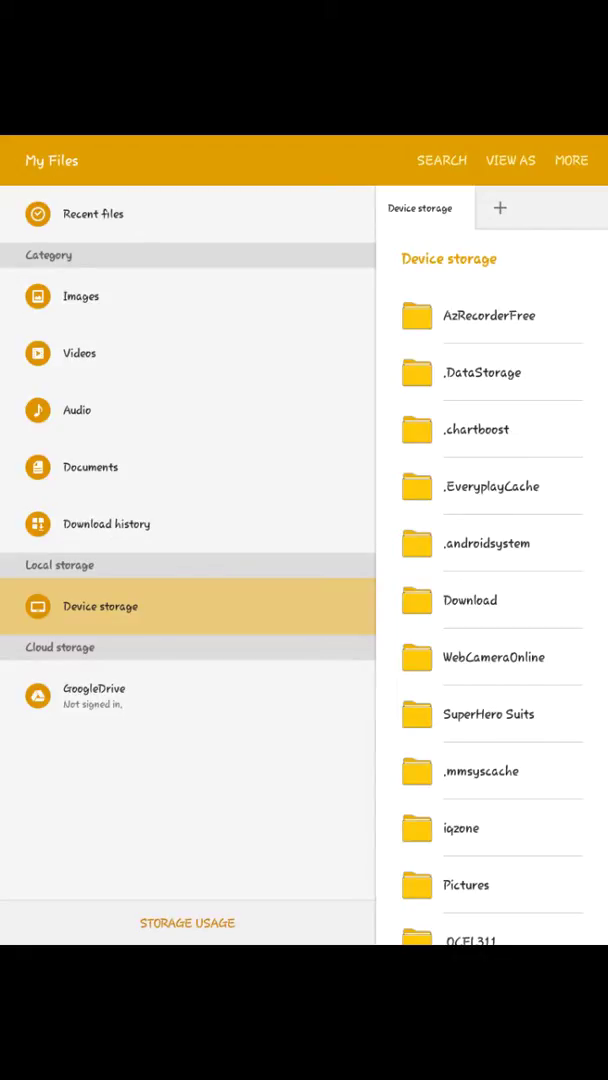
left_click(106, 523)
left_click(100, 606)
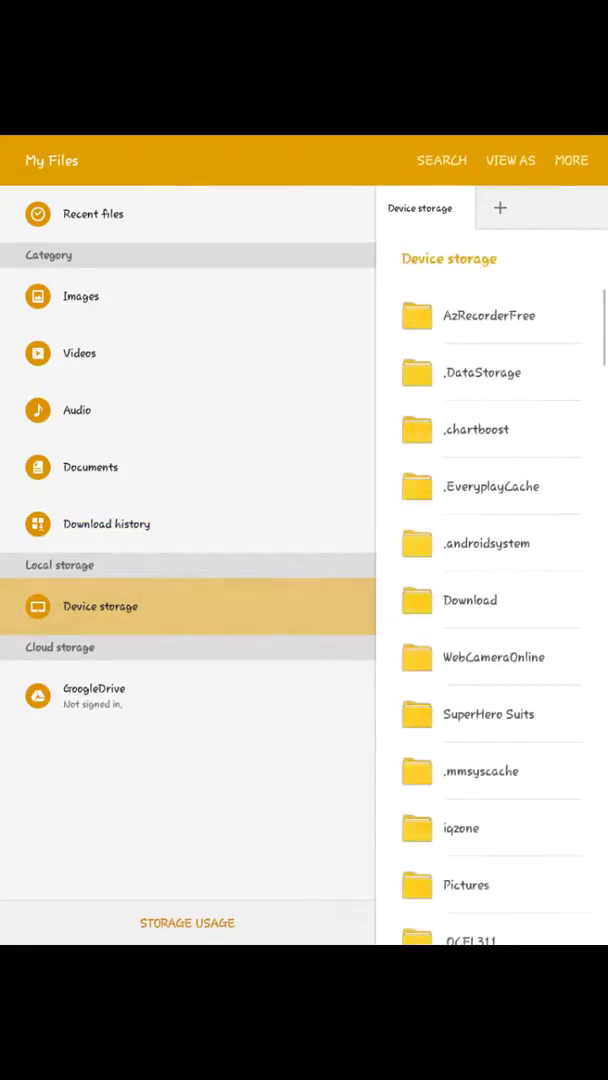
scroll(490, 600, "down", 3)
scroll(490, 600, "down", 1)
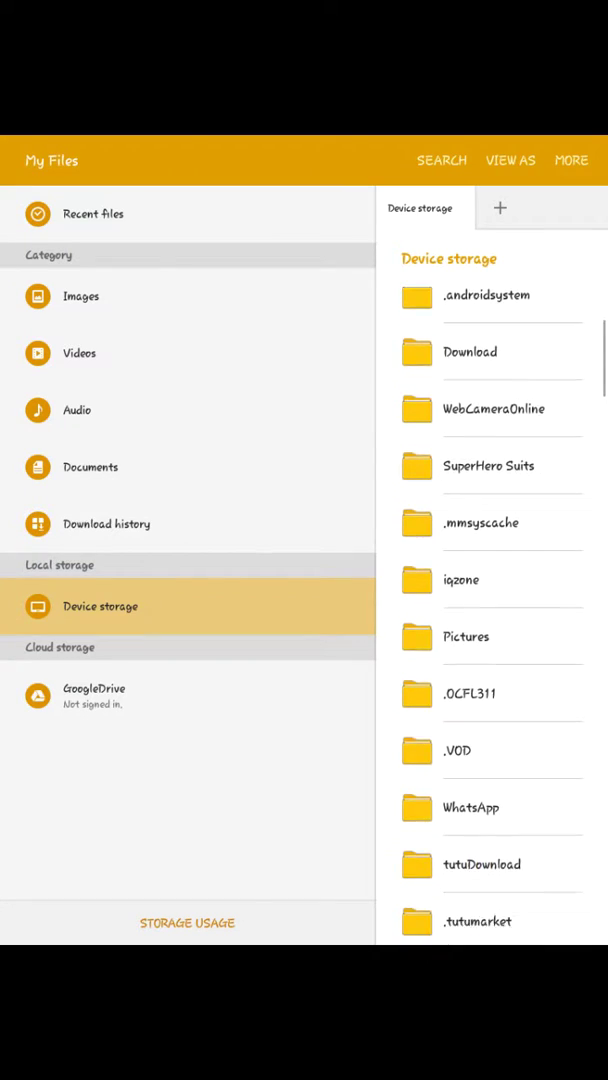
scroll(490, 600, "down", 3)
scroll(490, 600, "down", 1)
scroll(490, 600, "down", 4)
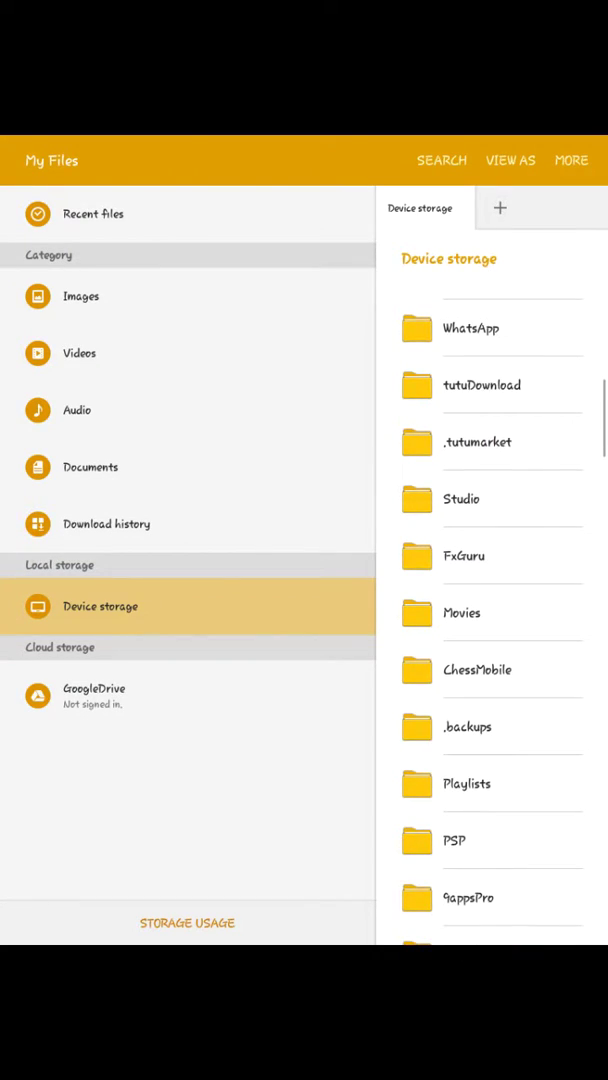
scroll(490, 600, "down", 4)
scroll(490, 600, "down", 1)
scroll(490, 600, "down", 2)
scroll(490, 600, "down", 1)
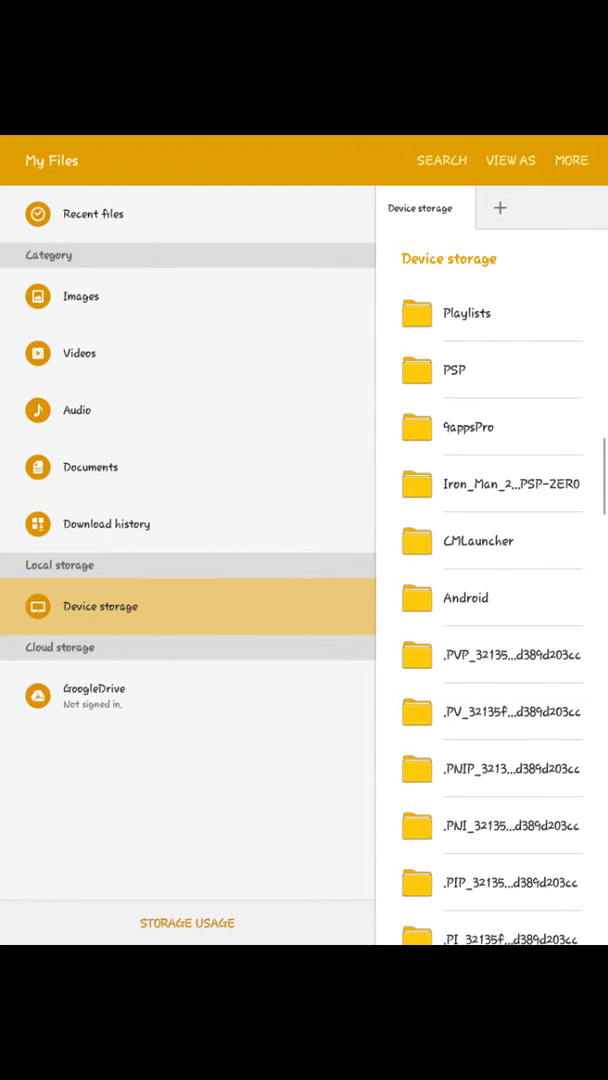
scroll(490, 600, "down", 4)
scroll(490, 600, "down", 1)
scroll(490, 600, "down", 4)
left_click(470, 740)
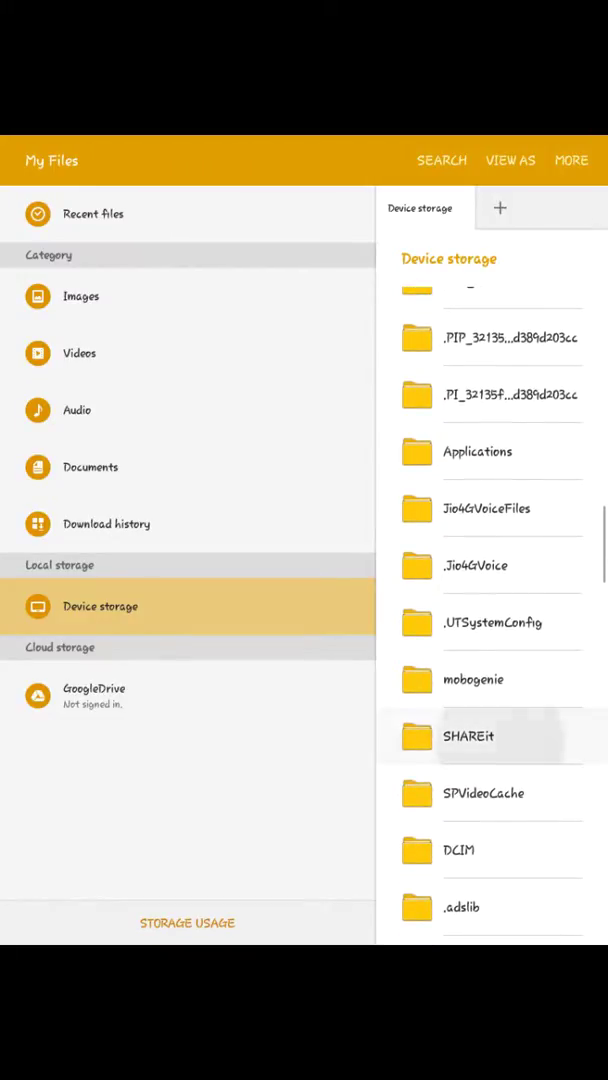
left_click(455, 429)
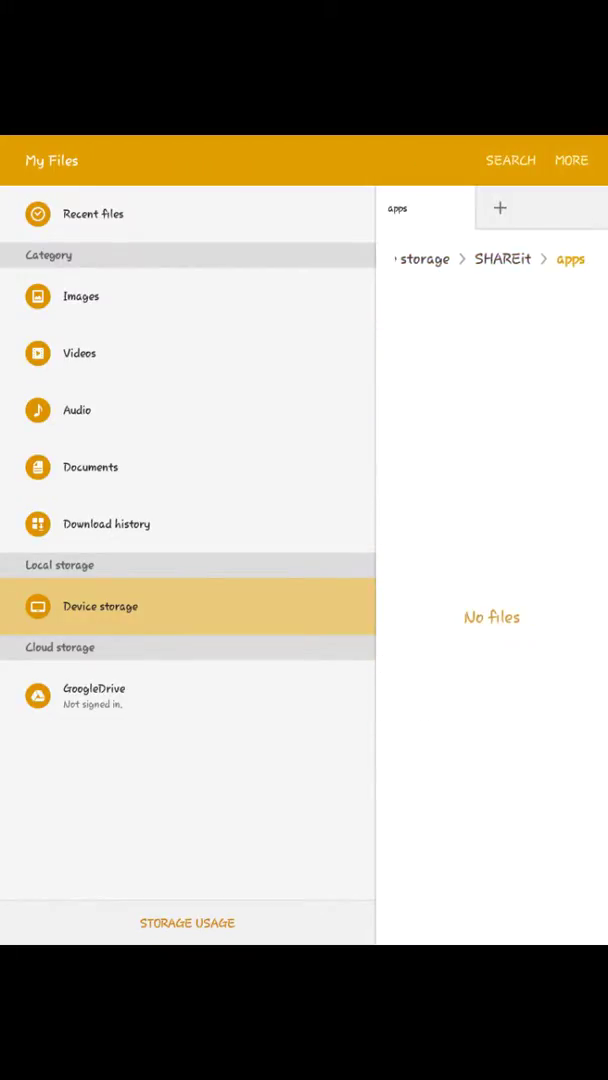
key("Escape")
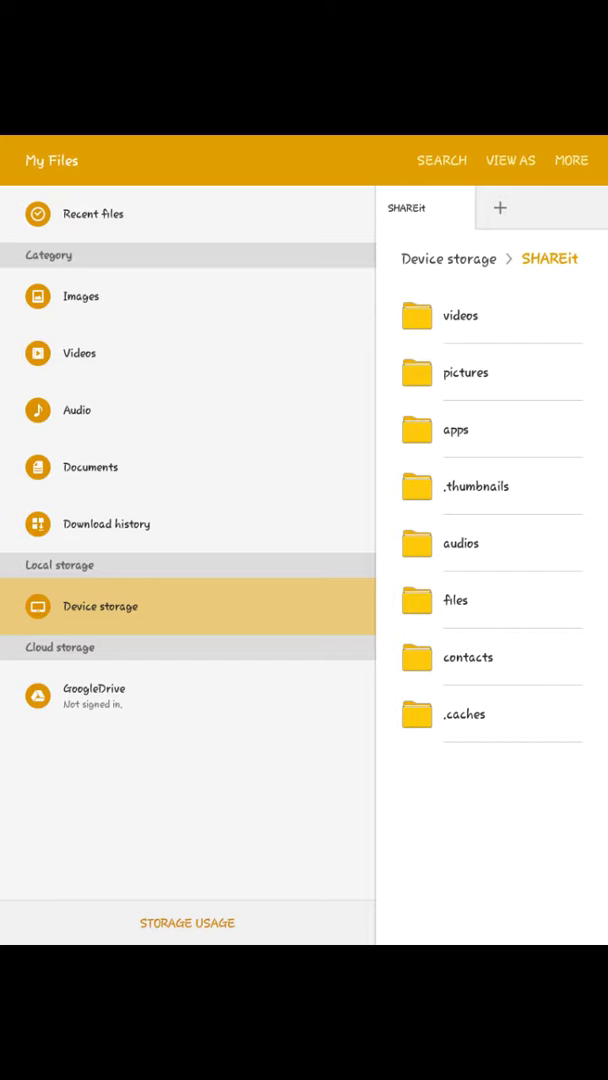
key("Escape")
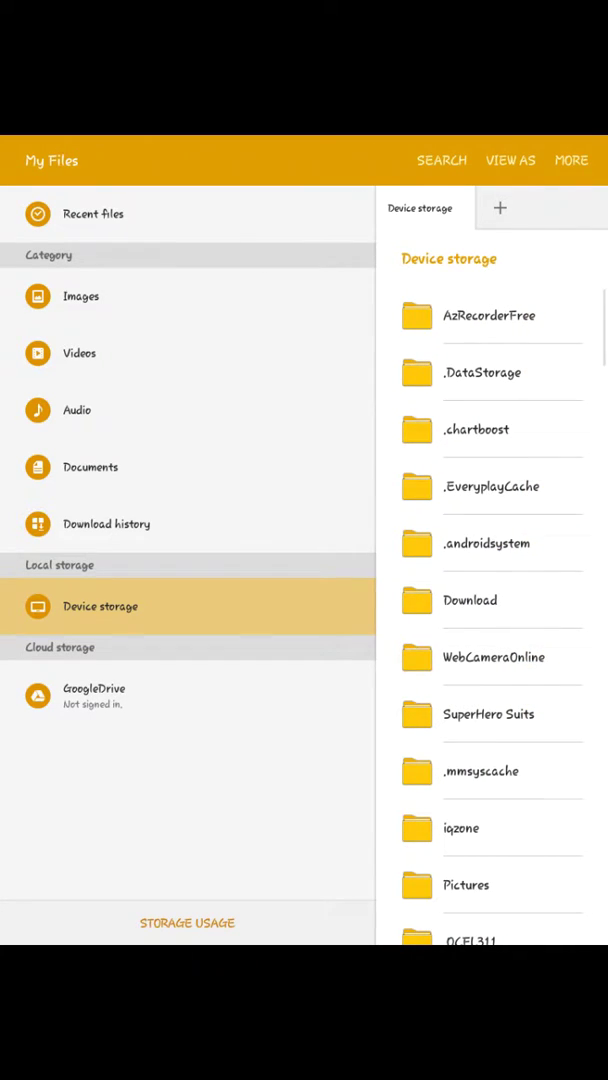
Leave My Files and return to the Android home screen.
key("Home")
scroll(304, 540, "right", 1)
scroll(304, 540, "right", 1)
scroll(304, 540, "right", 1)
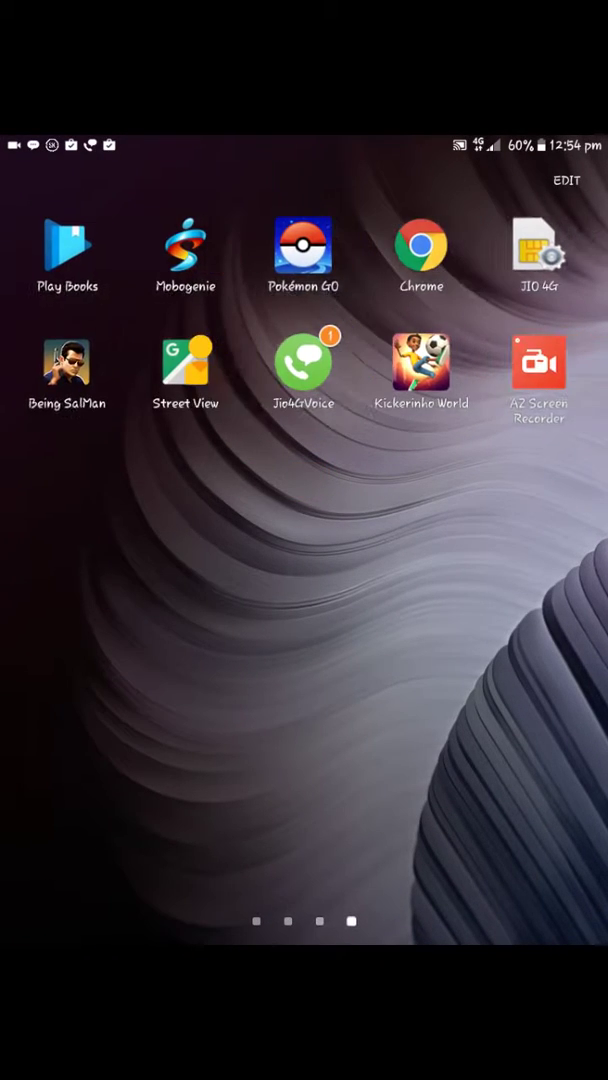
scroll(304, 540, "left", 1)
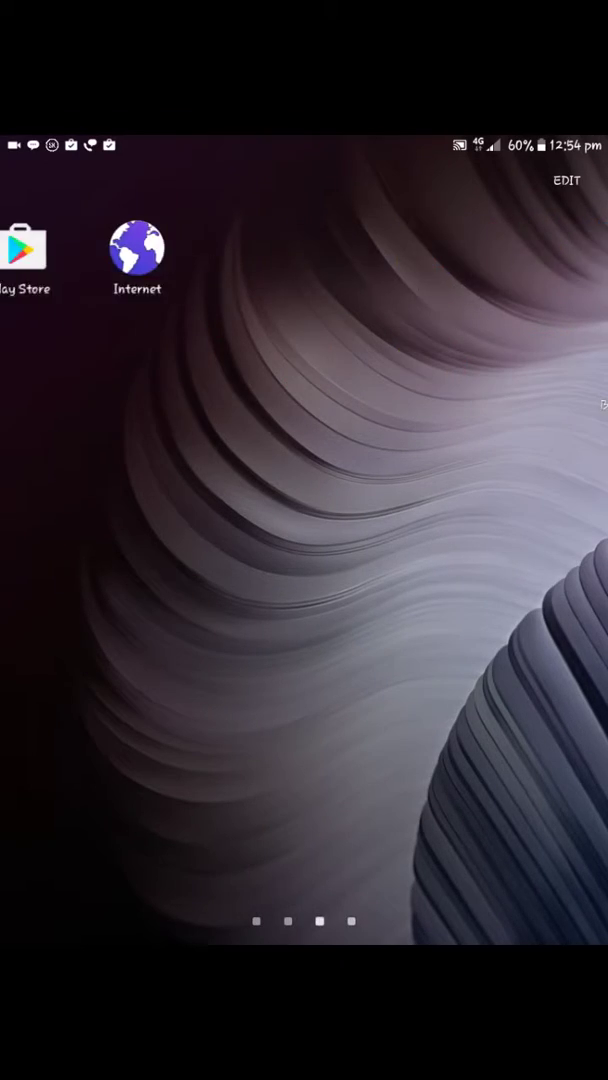
scroll(304, 540, "left", 1)
scroll(304, 540, "left", 1)
scroll(304, 540, "right", 1)
scroll(304, 540, "right", 1)
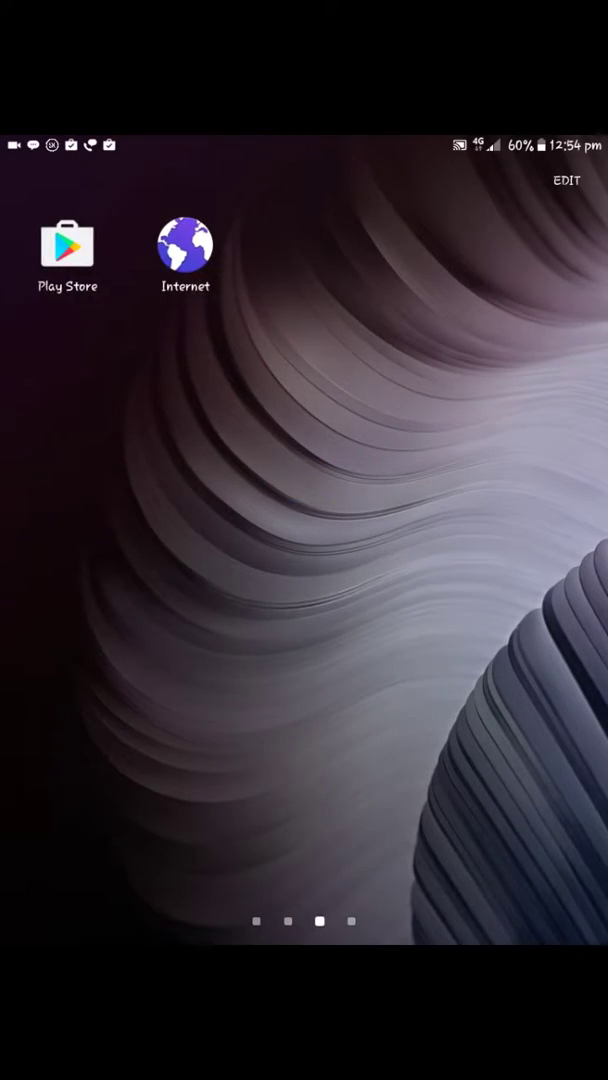
scroll(304, 540, "right", 1)
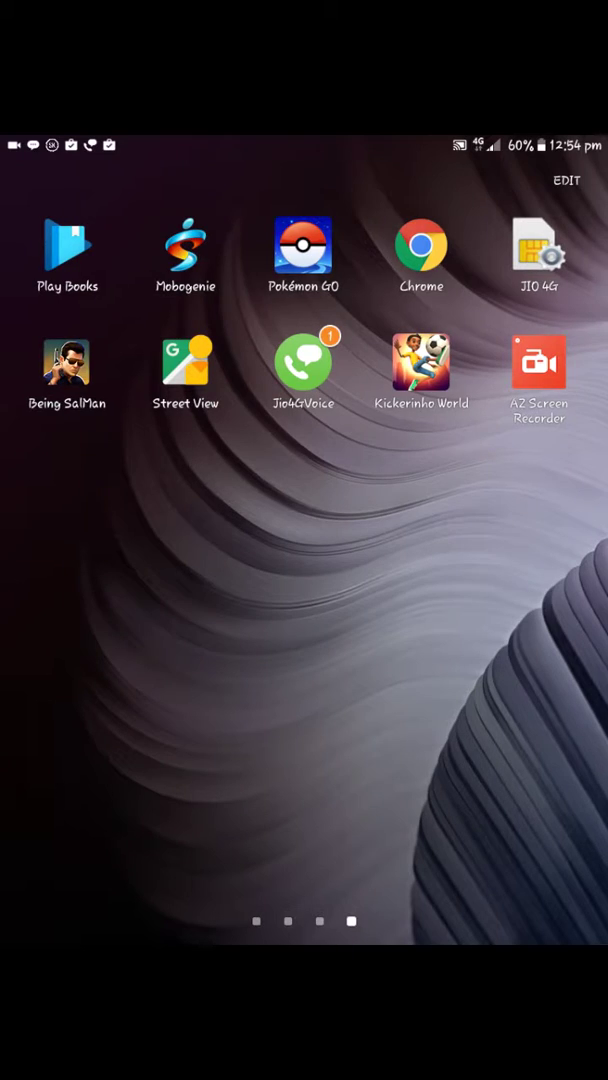
scroll(304, 540, "left", 1)
scroll(304, 540, "left", 1)
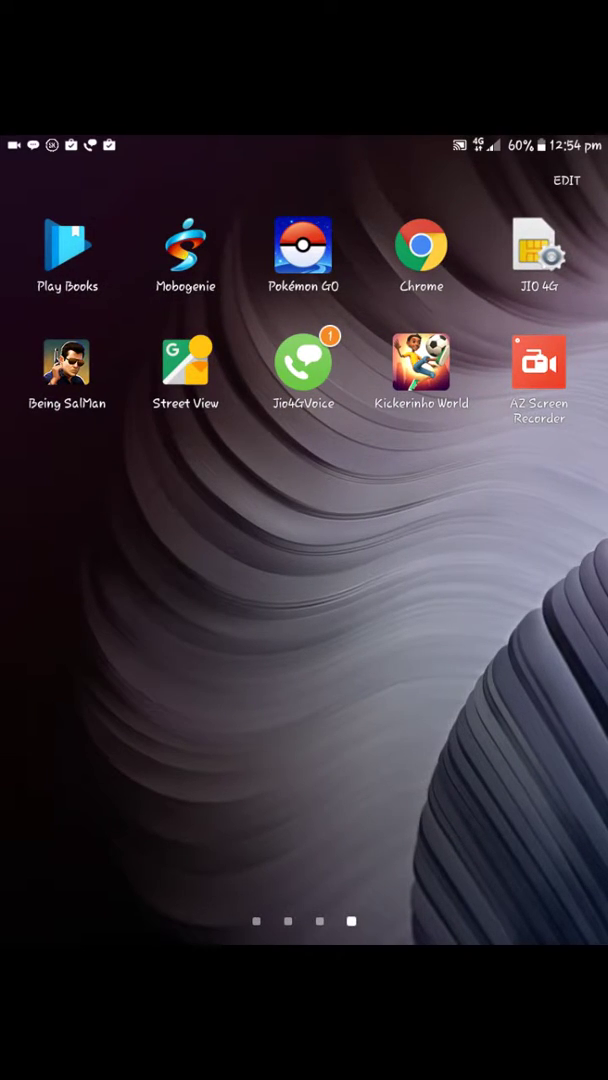